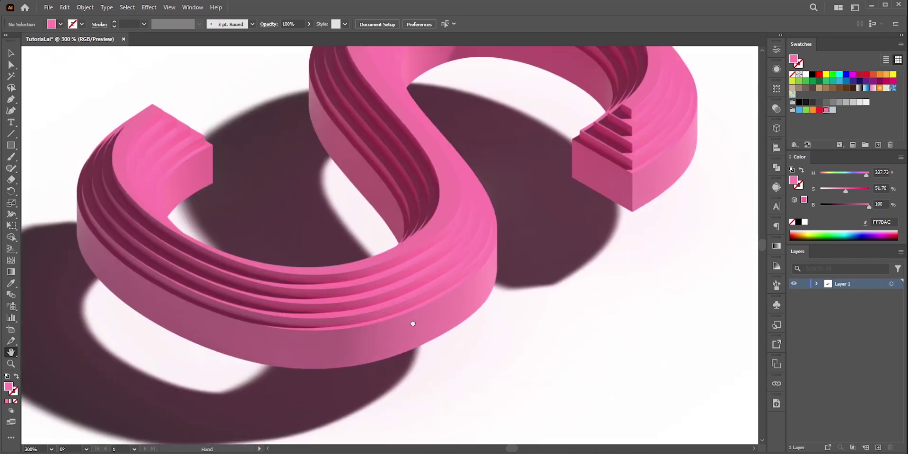
Inspect the finished pink stepped S up close, then zoom out to fit the whole artboard.
left_click_drag(411, 320, 442, 363)
left_click_drag(573, 256, 590, 266)
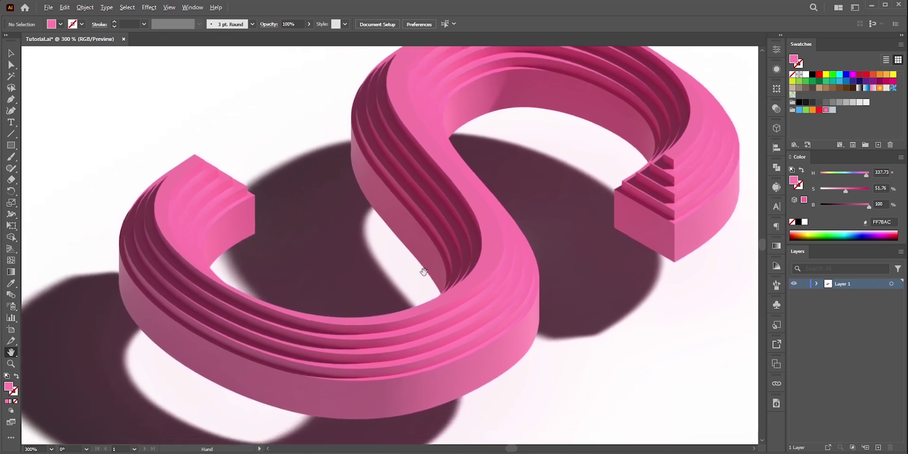
key("ctrl+0")
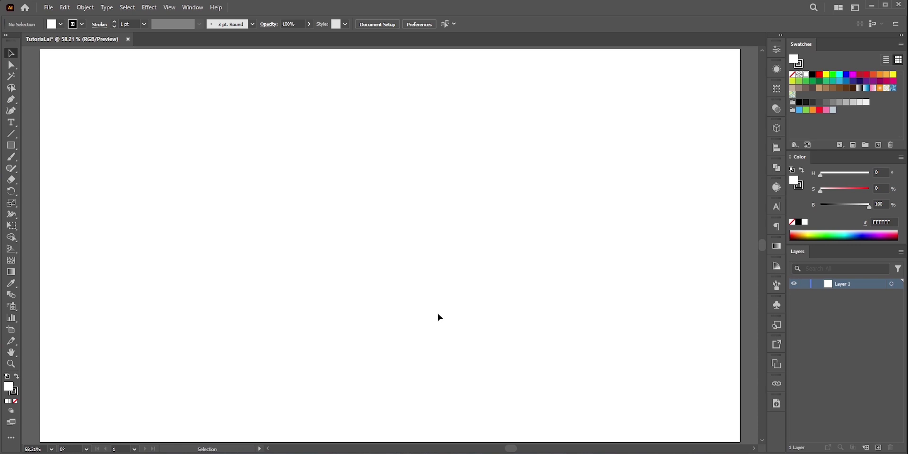
Draw a square in the artboard's centre with pink FF7BAC fill and no stroke.
left_click(11, 147)
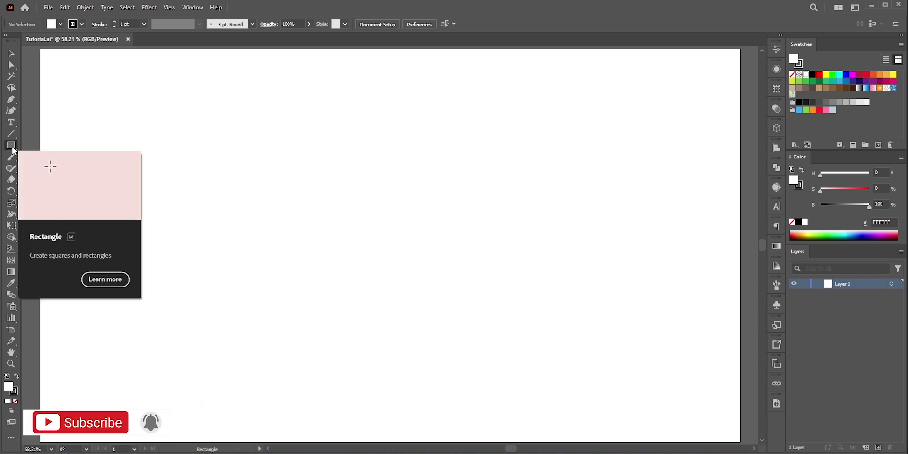
left_click_drag(318, 196, 428, 280)
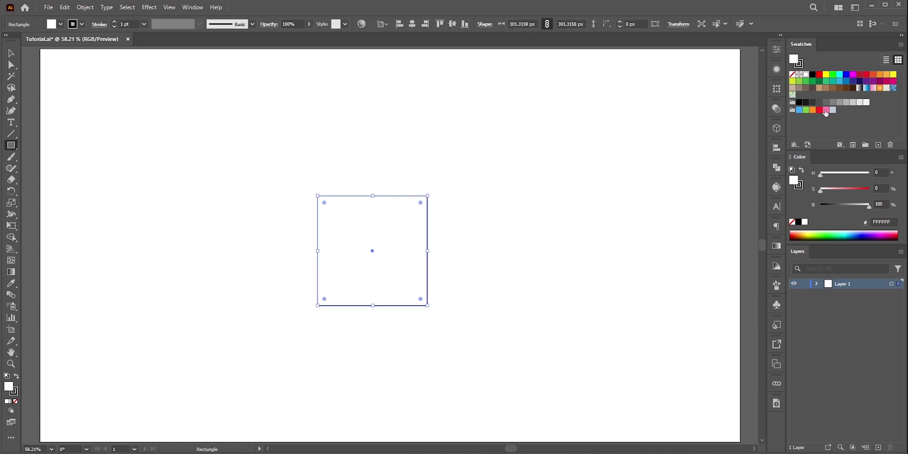
left_click(827, 111)
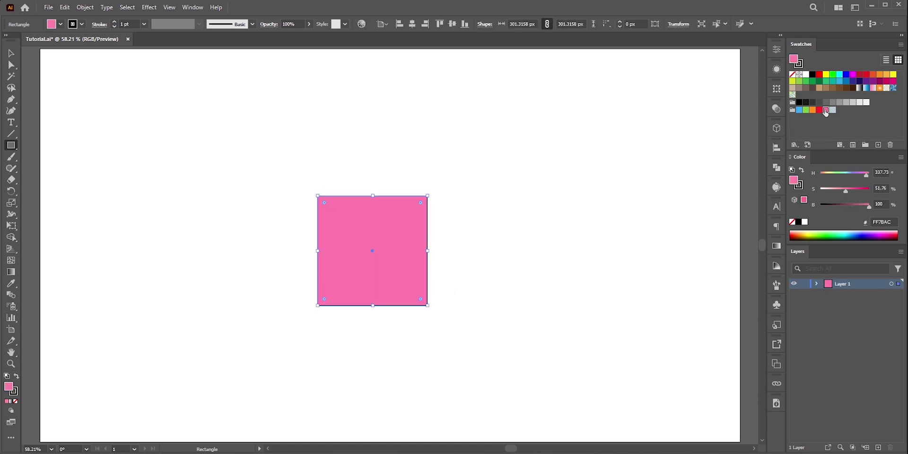
left_click(17, 396)
left_click(16, 402)
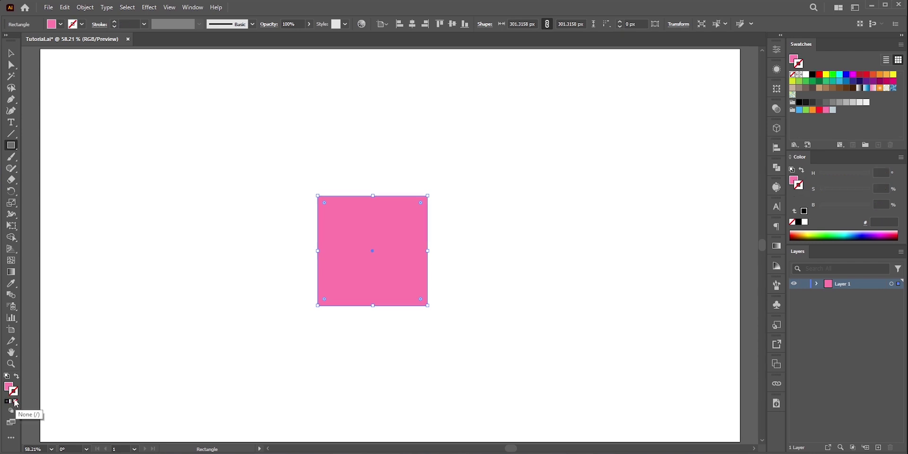
With the Selection tool active, open the 3D and Materials panel from the Window menu.
key("x")
key("v")
left_click(149, 7)
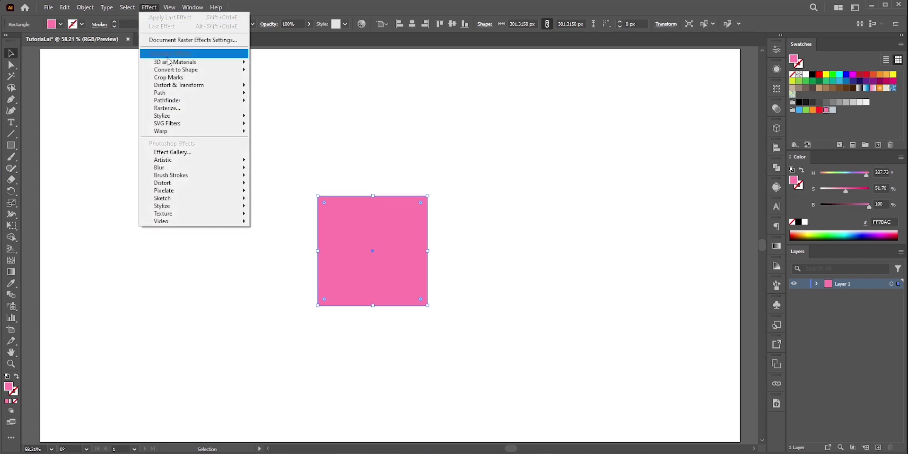
mouse_move(169, 63)
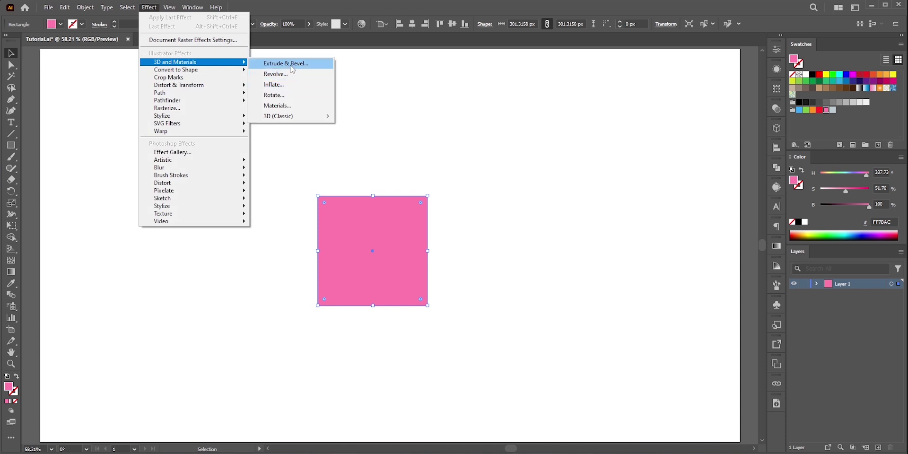
mouse_move(192, 8)
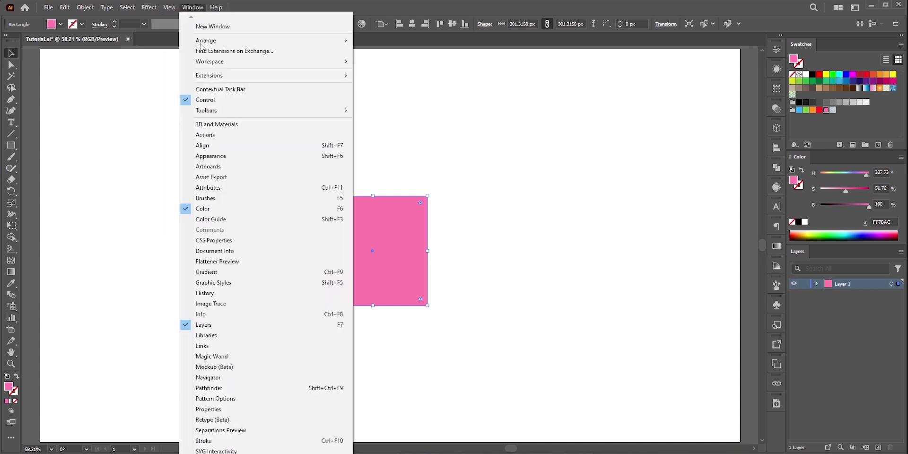
left_click(212, 125)
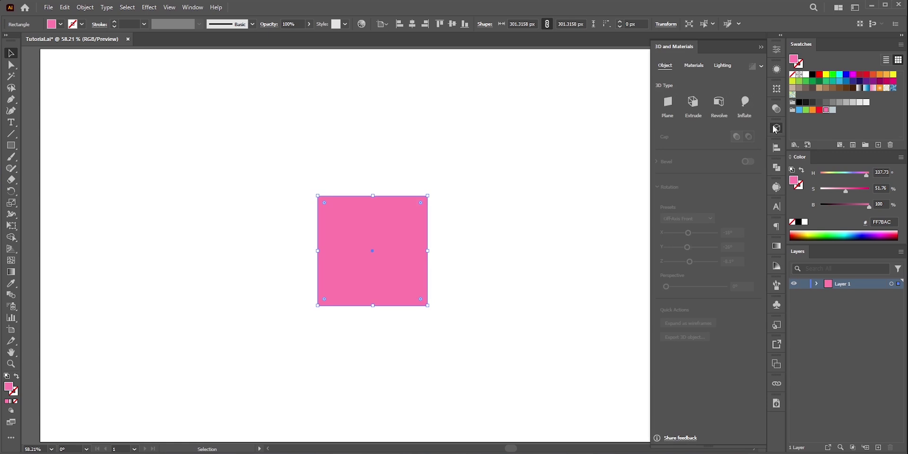
Extrude the pink square and apply the Isometric Top rotation preset.
left_click(691, 108)
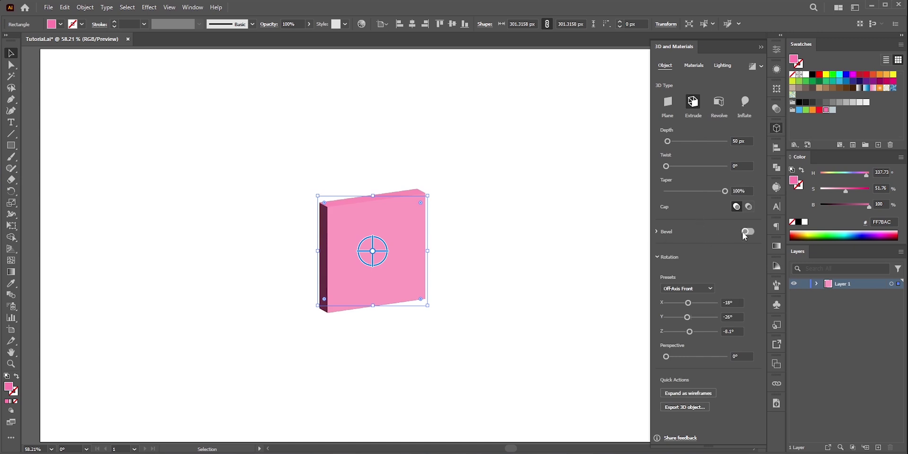
left_click(699, 288)
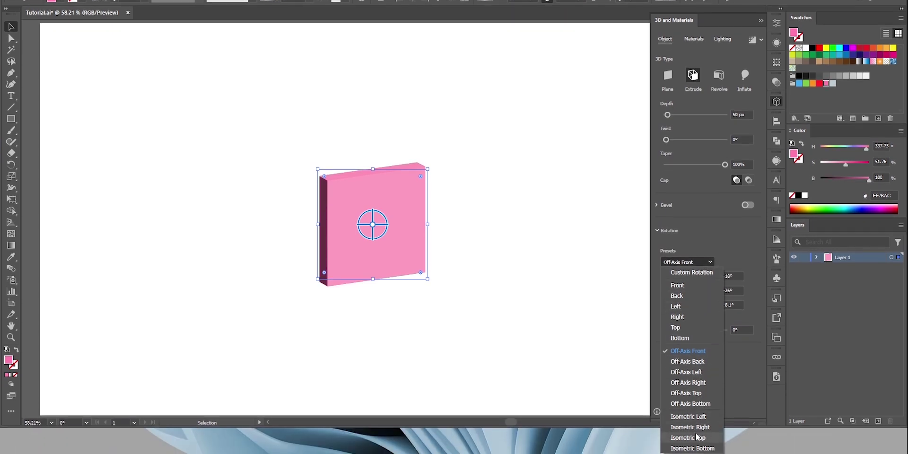
left_click(697, 438)
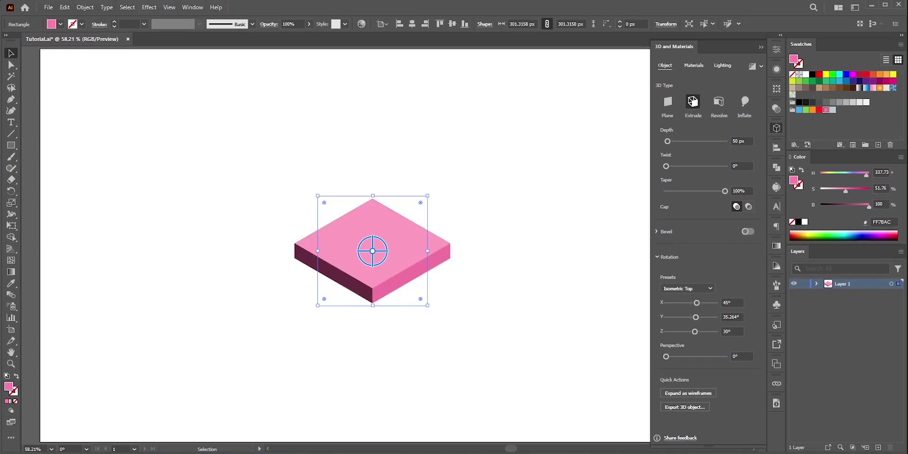
Add a Step bevel with 5 repeats, 47% width, 53% height, 33% space, and 148 px depth.
left_click(747, 232)
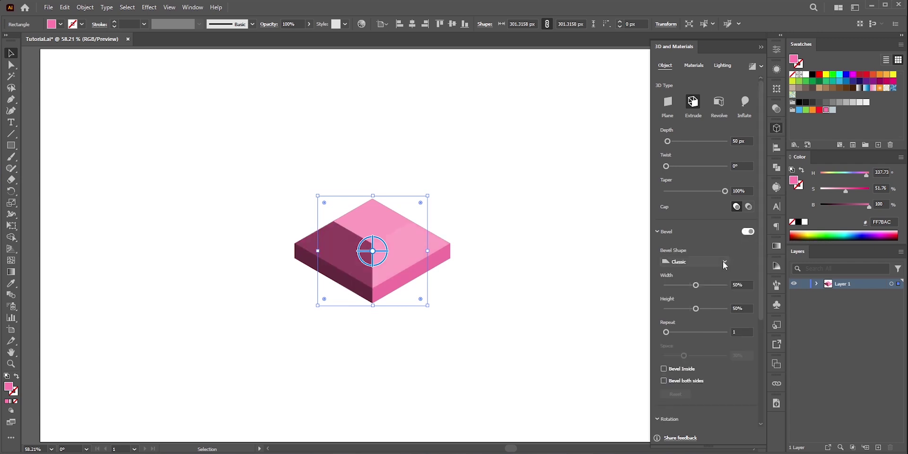
left_click(725, 263)
left_click(696, 304)
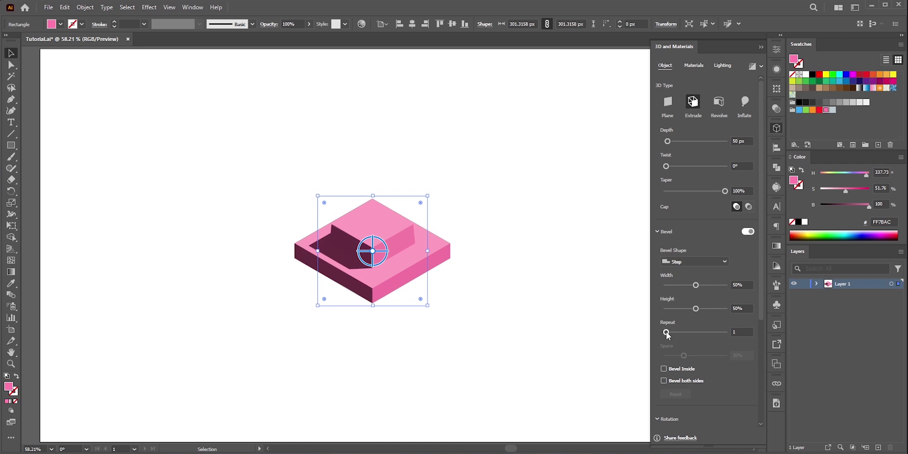
left_click_drag(667, 334, 686, 358)
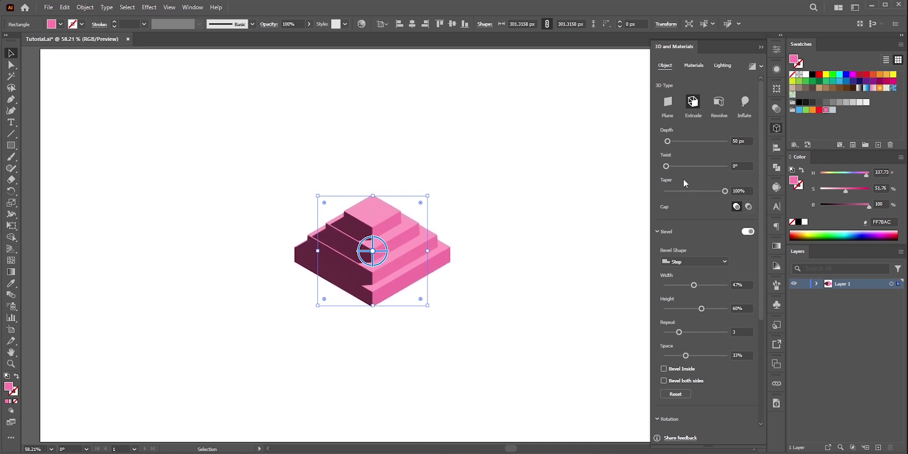
left_click_drag(667, 141, 670, 141)
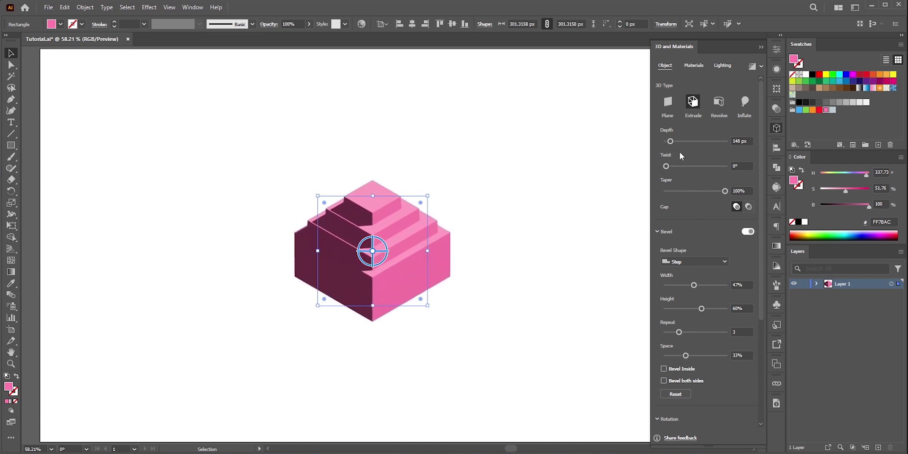
left_click_drag(702, 309, 693, 332)
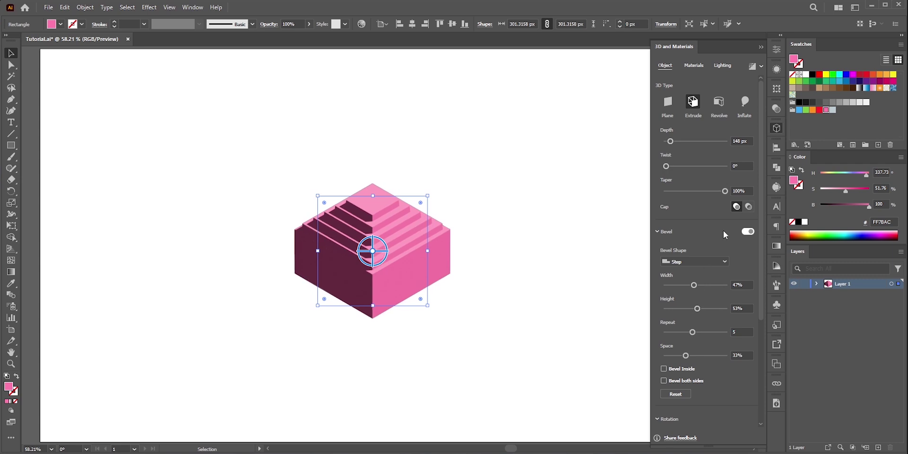
Turn on shadows for the block in the Lighting settings.
left_click(722, 66)
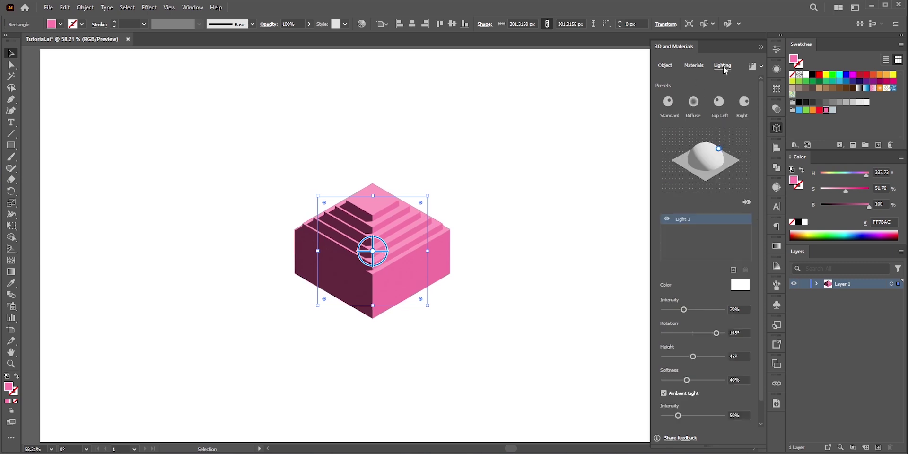
left_click_drag(760, 200, 759, 232)
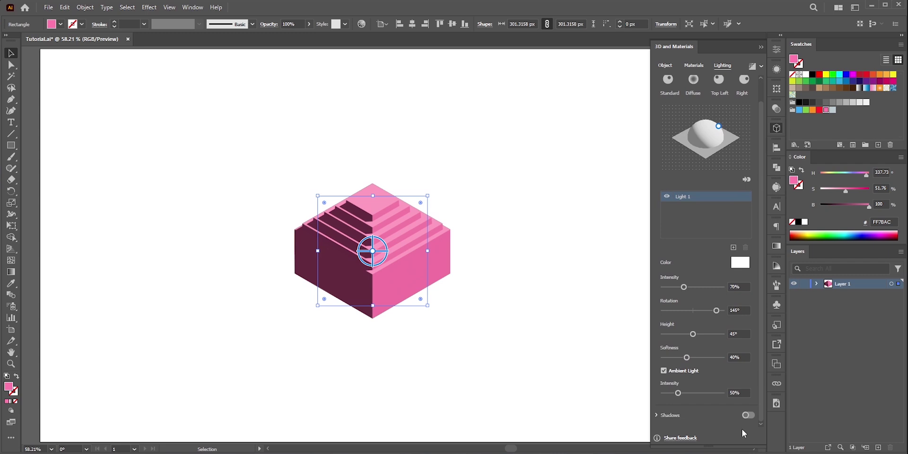
left_click(748, 415)
left_click_drag(761, 279, 764, 220)
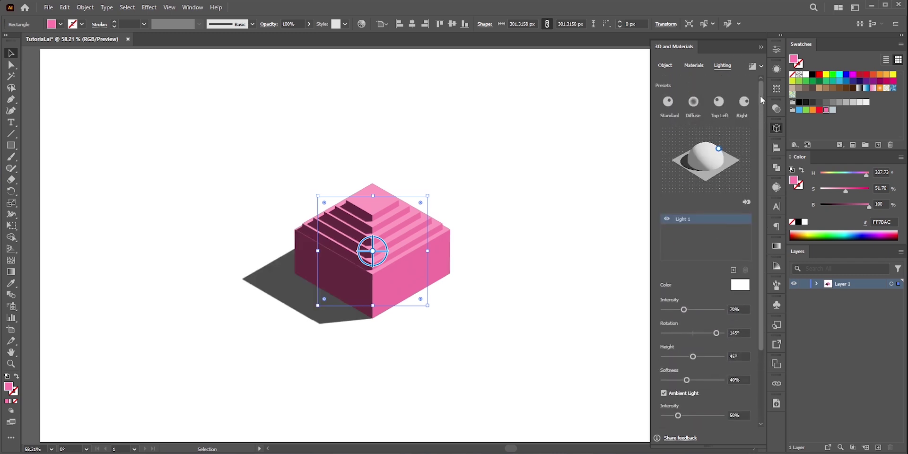
left_click(761, 67)
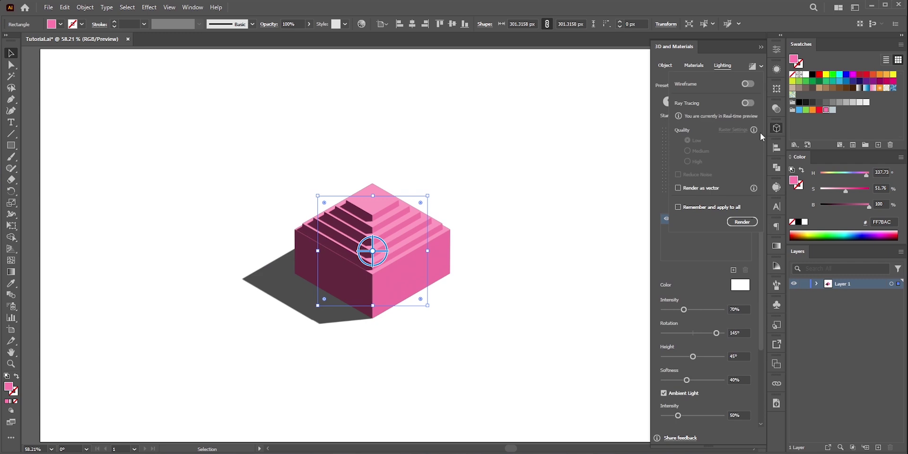
left_click(761, 67)
left_click_drag(759, 256, 756, 347)
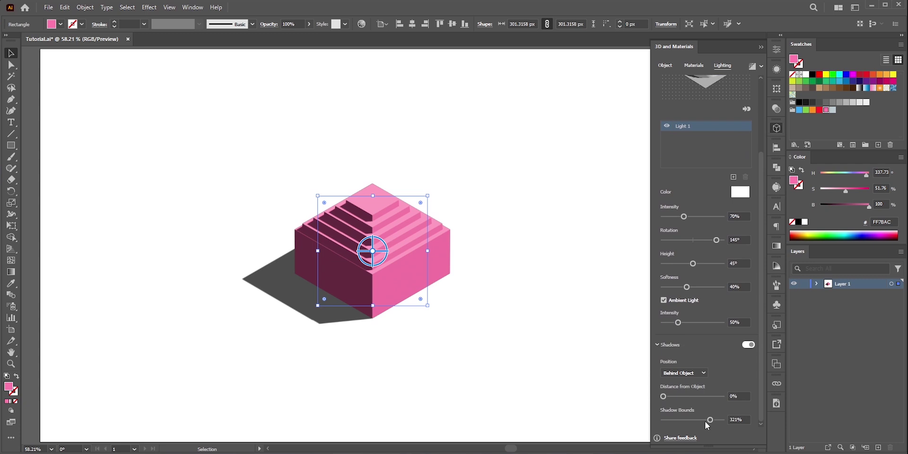
Set Shadow Bounds to 400% and Distance to 22%, rotating the light to 85.426° at 31.847° height.
mouse_move(664, 397)
left_mouse_down()
mouse_move(686, 397)
mouse_move(677, 397)
left_mouse_up()
mouse_move(716, 421)
left_mouse_down()
mouse_move(706, 421)
mouse_move(726, 420)
left_mouse_up()
left_click_drag(678, 397, 699, 397)
left_click_drag(758, 305, 763, 231)
left_click_drag(719, 150, 714, 163)
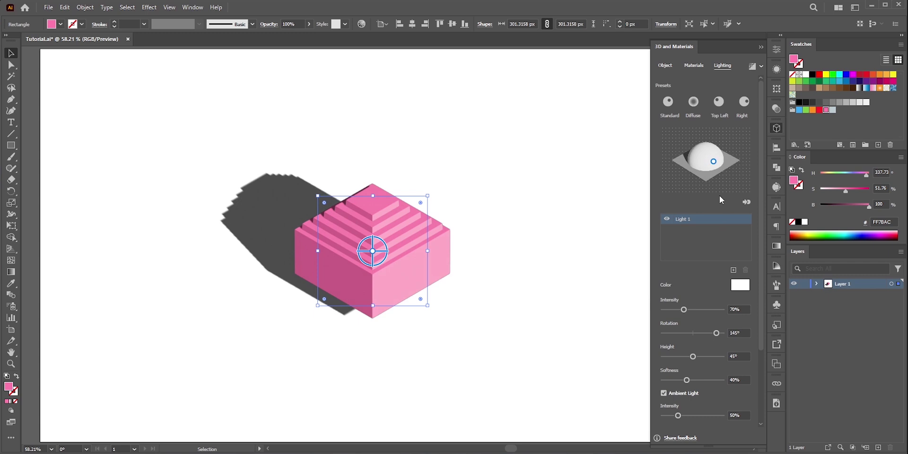
left_click_drag(761, 329, 762, 390)
left_click_drag(697, 403, 676, 404)
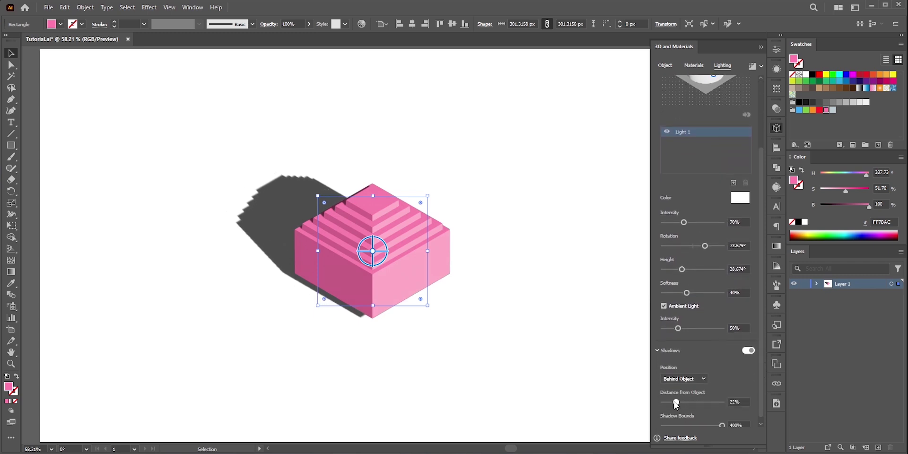
scroll(713, 119, "up", 3)
Enable ray tracing at High quality and render the 3D effect.
left_click_drag(713, 117, 716, 114)
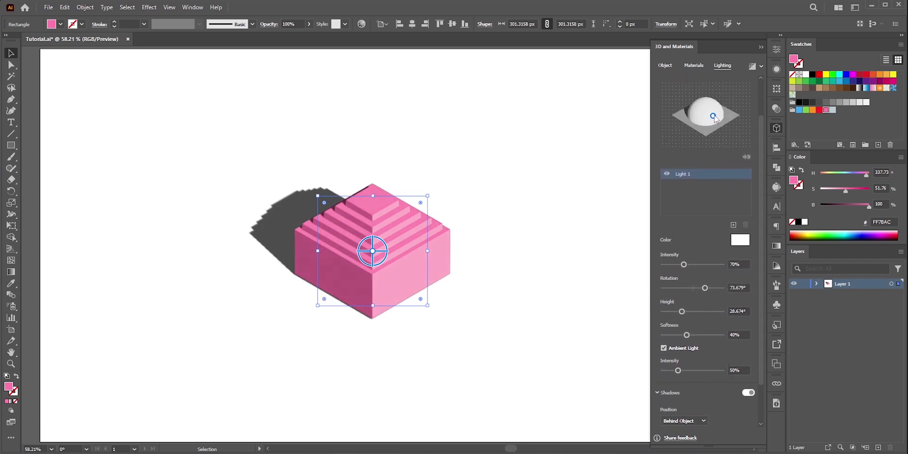
left_click(762, 67)
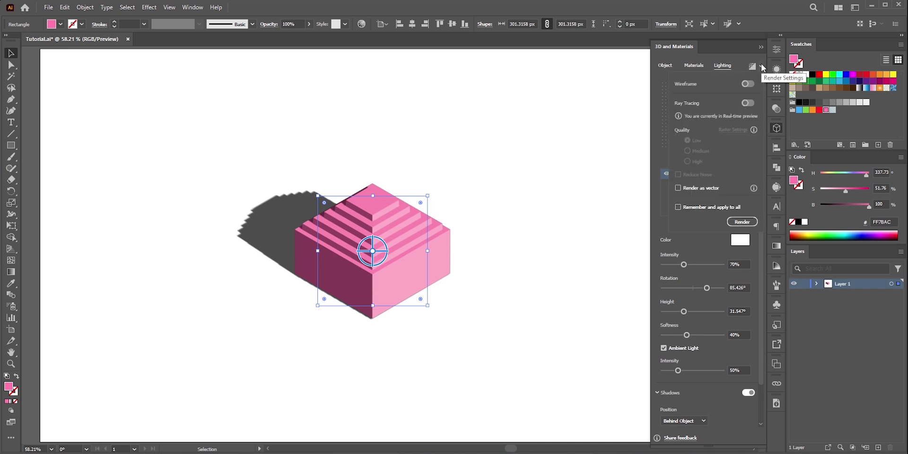
left_click(748, 103)
left_click(696, 162)
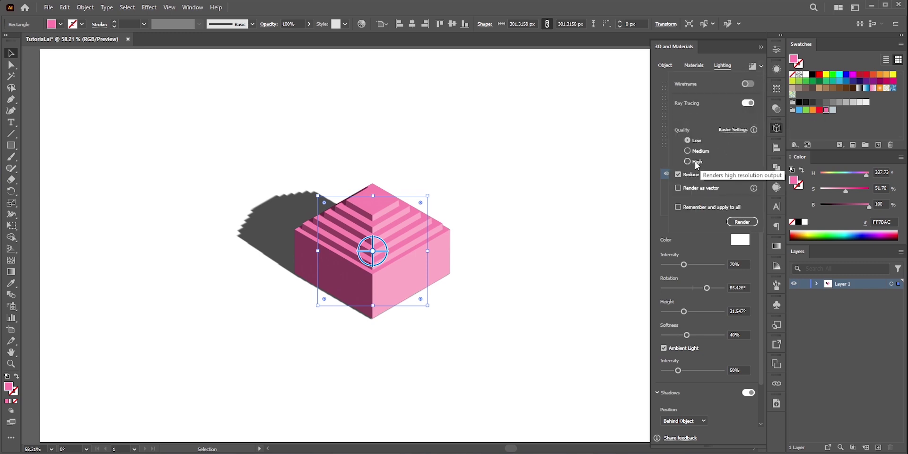
left_click(741, 222)
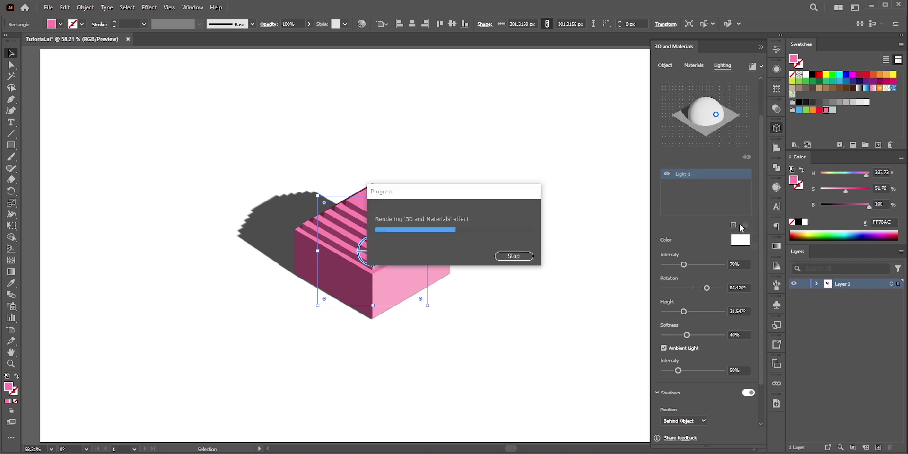
Deselect, then zoom and pan to inspect the soft up-left shadow.
key("ctrl+shift+a")
scroll(372, 278, "up", 4)
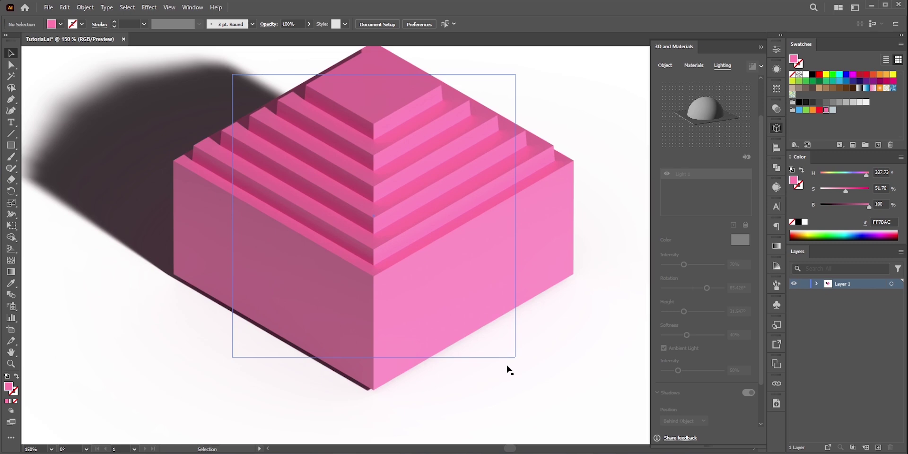
scroll(507, 370, "down", 2)
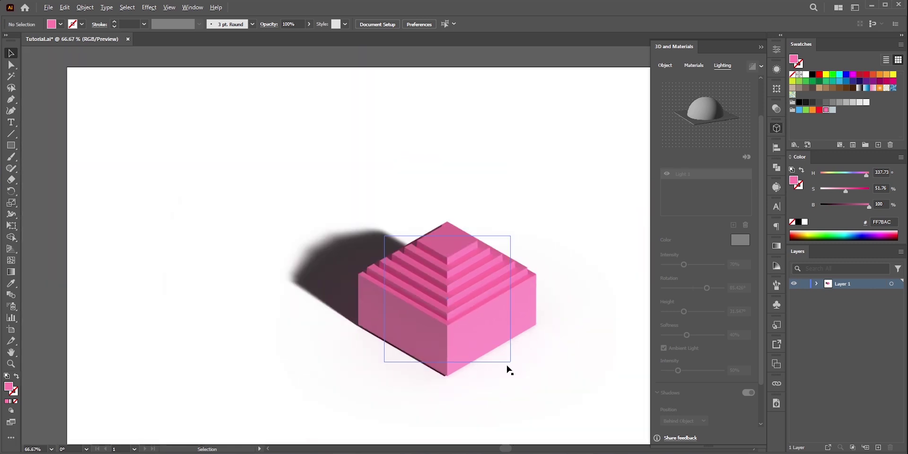
left_click_drag(529, 371, 508, 362)
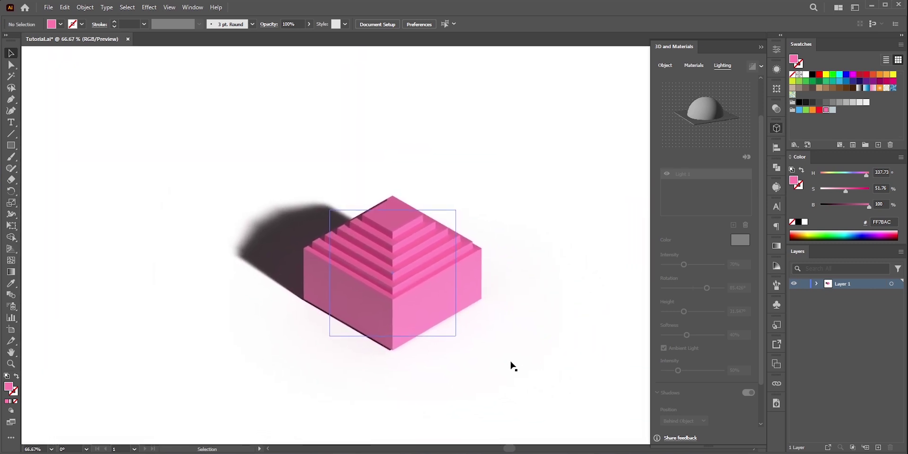
Delete the block and type a letter S, scaling it up to about 498 pt.
left_click(513, 366)
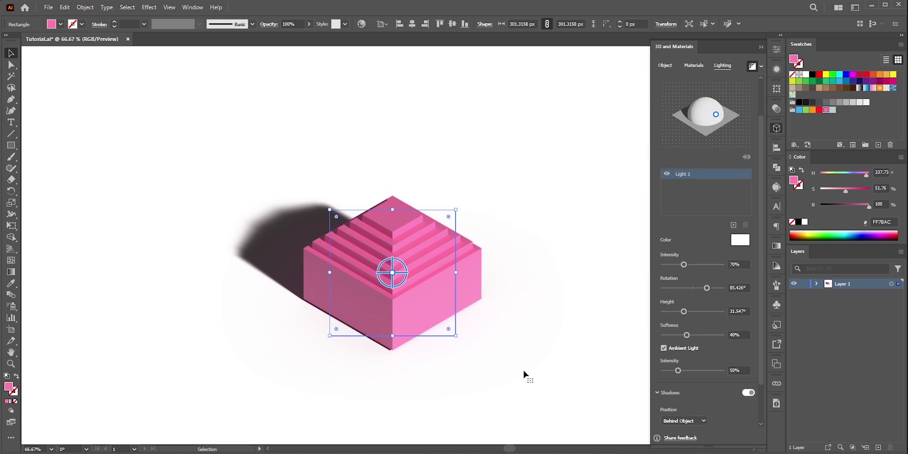
key("Delete")
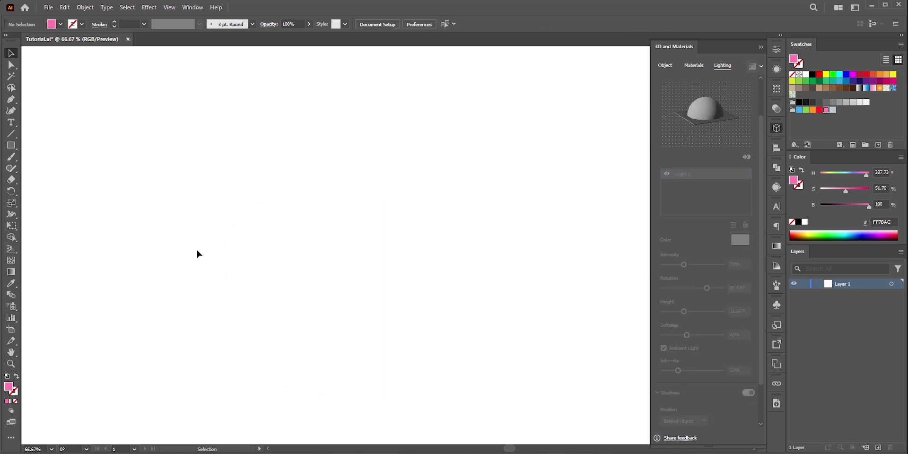
left_click(12, 122)
left_click(384, 234)
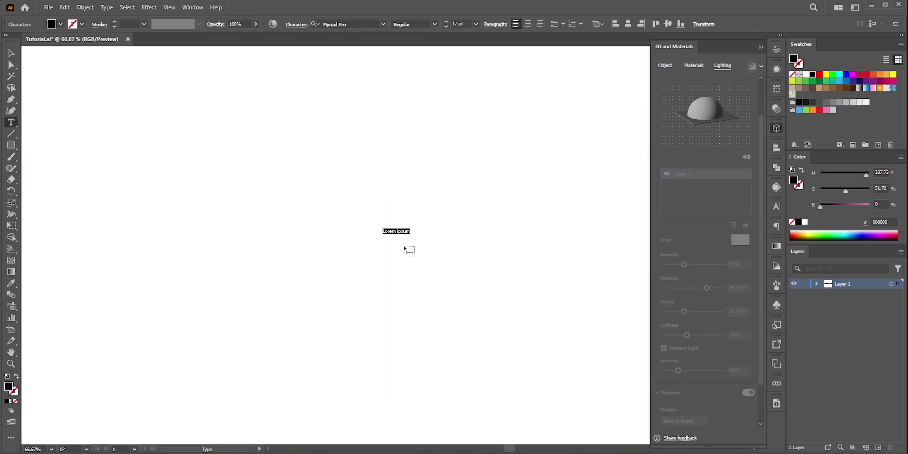
type("S")
key("Escape")
left_click_drag(386, 235, 438, 294)
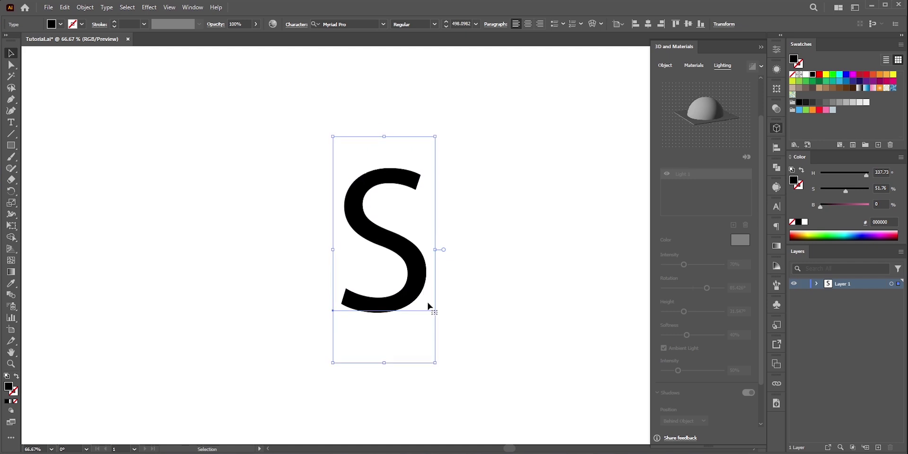
Set the S in Archivo Narrow Regular in the Character panel.
left_click(776, 207)
left_click(759, 216)
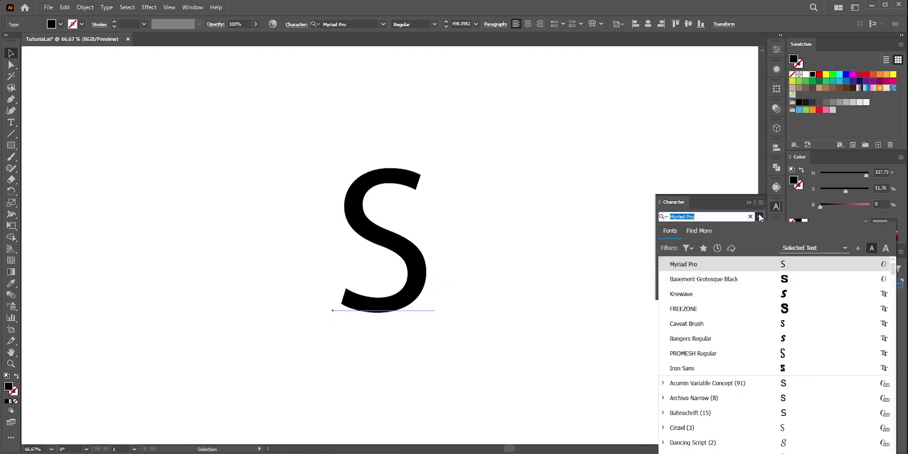
left_click(732, 401)
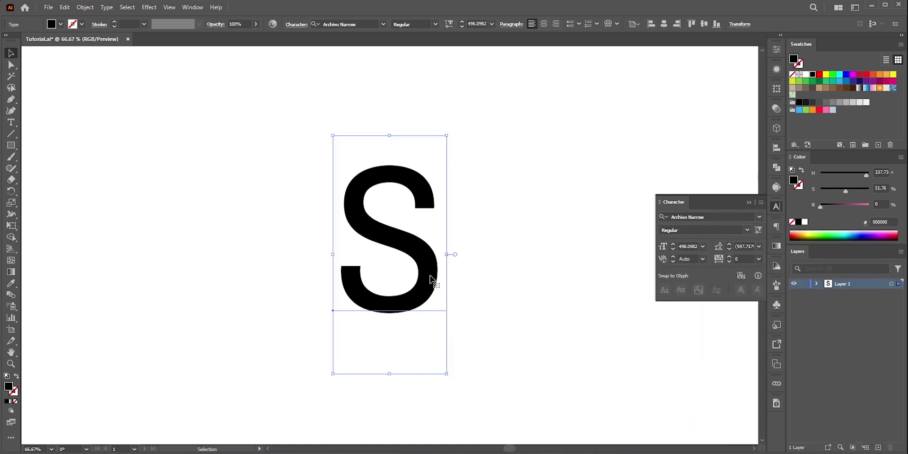
left_click(749, 202)
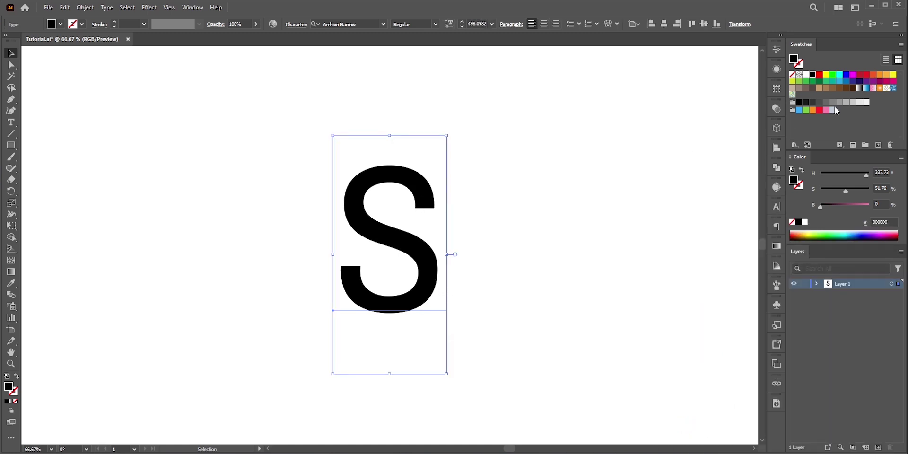
Fill the S pink, extrude it, and apply the Isometric Top rotation preset.
left_click(827, 110)
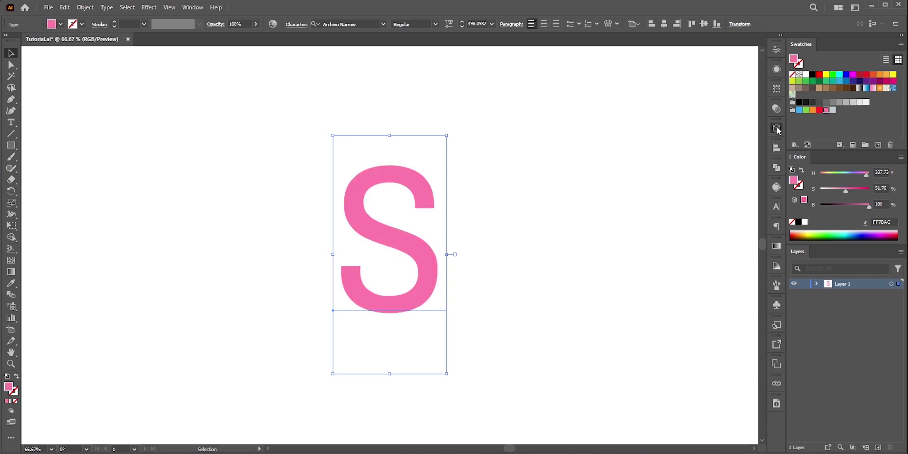
left_click(776, 129)
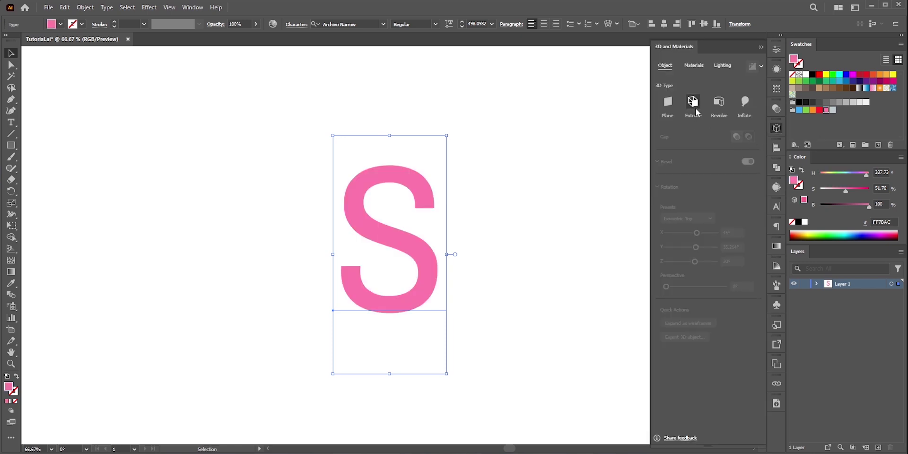
left_click(695, 109)
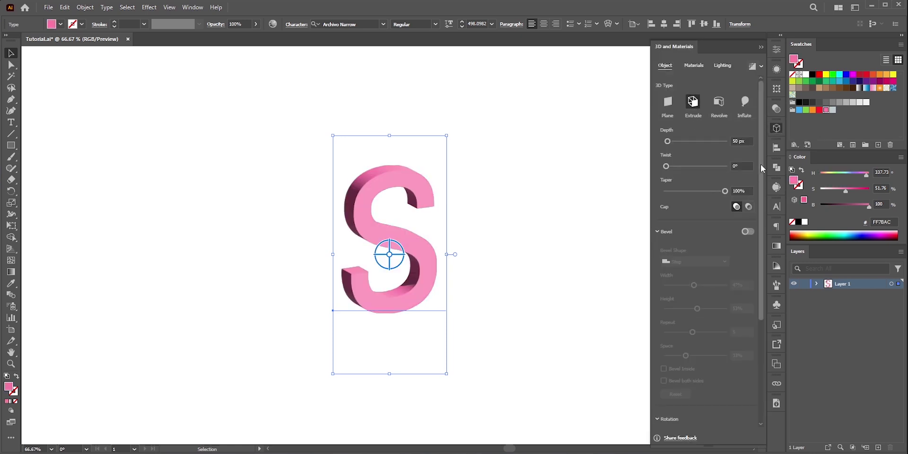
scroll(762, 169, "down", 3)
left_click(709, 378)
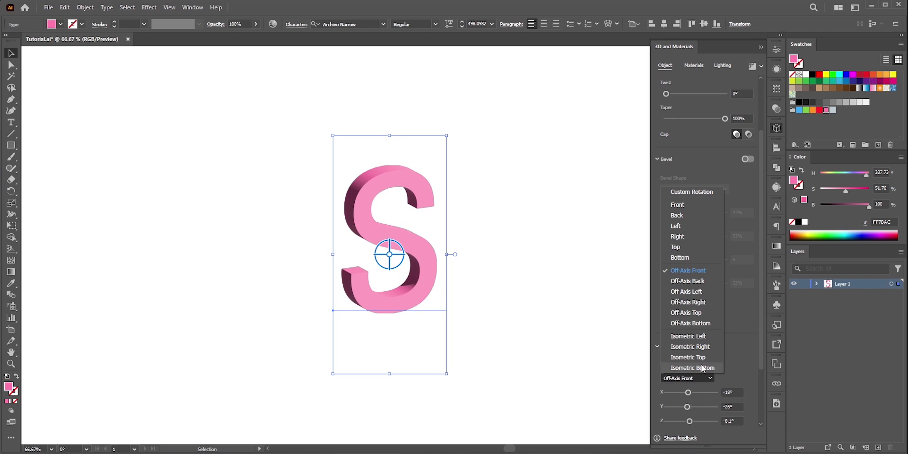
left_click(688, 357)
left_click_drag(762, 242, 762, 192)
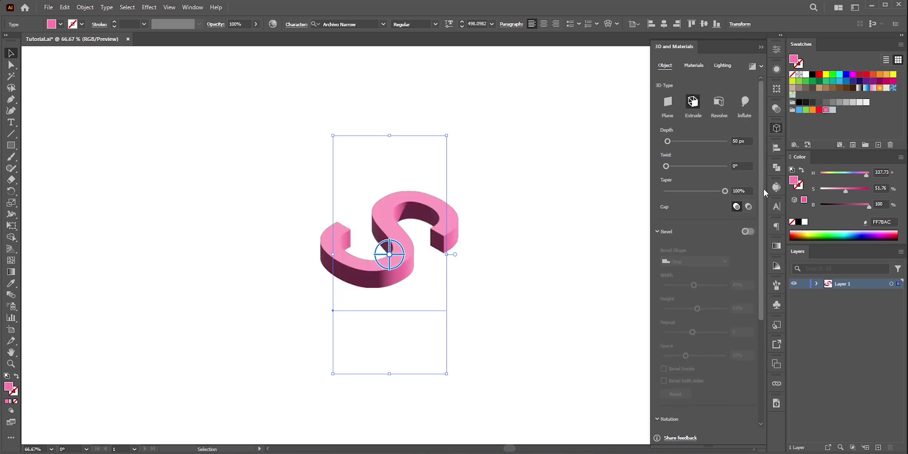
Add a Step bevel with 3 repeats, 36% width, 39% height and 48% space.
left_click(748, 232)
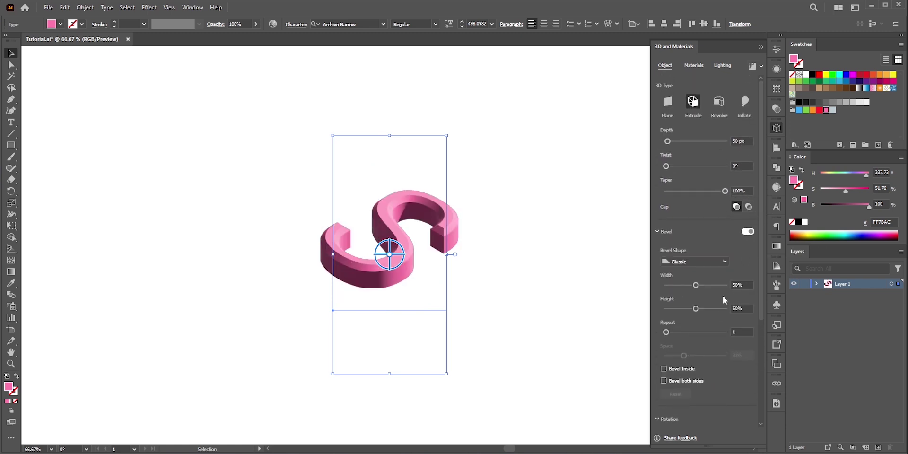
left_click(706, 262)
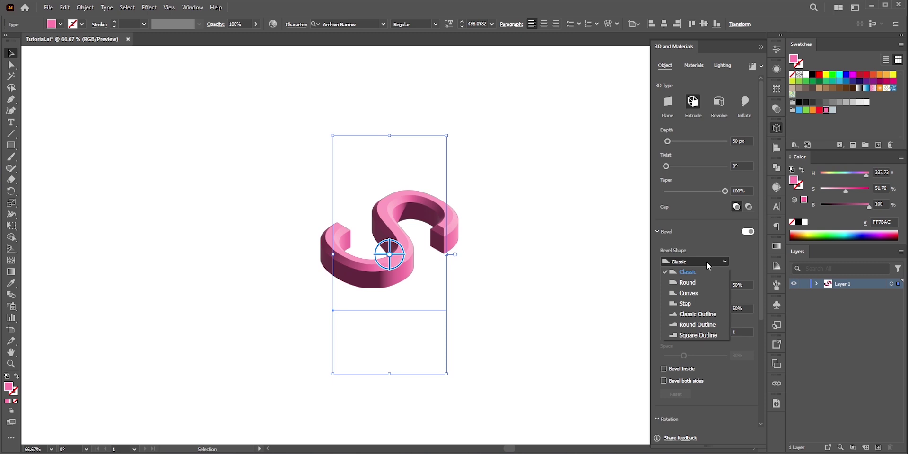
left_click(696, 300)
left_click_drag(666, 332, 679, 332)
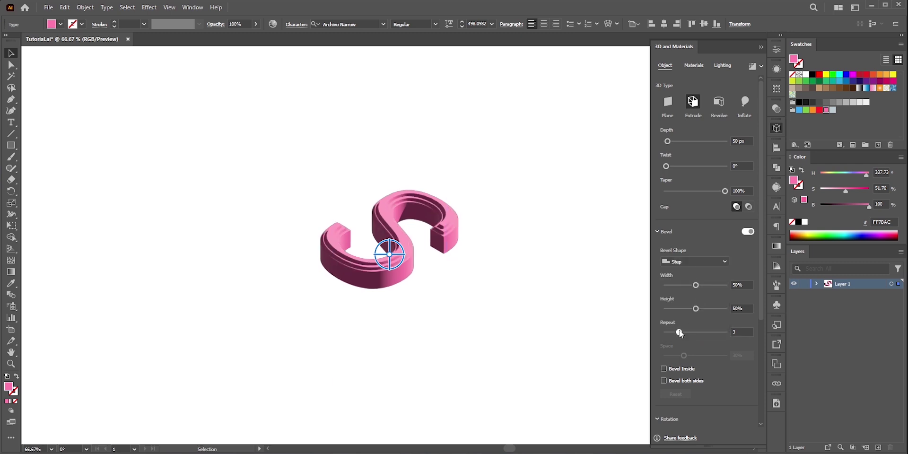
scroll(450, 265, "up", 2)
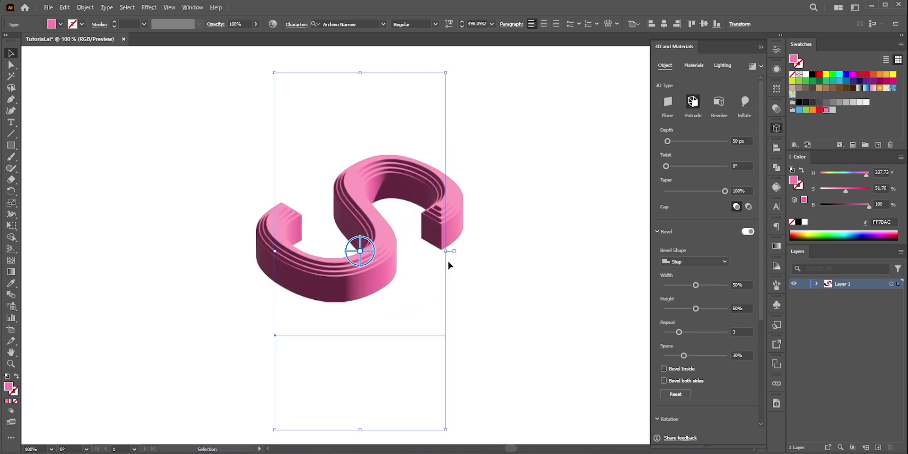
left_click_drag(460, 269, 544, 315)
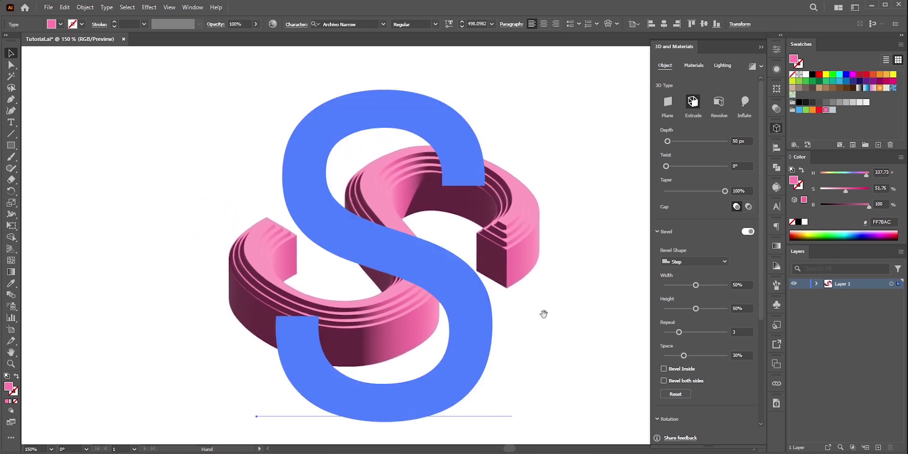
left_click_drag(684, 357, 694, 357)
left_click_drag(695, 285, 687, 288)
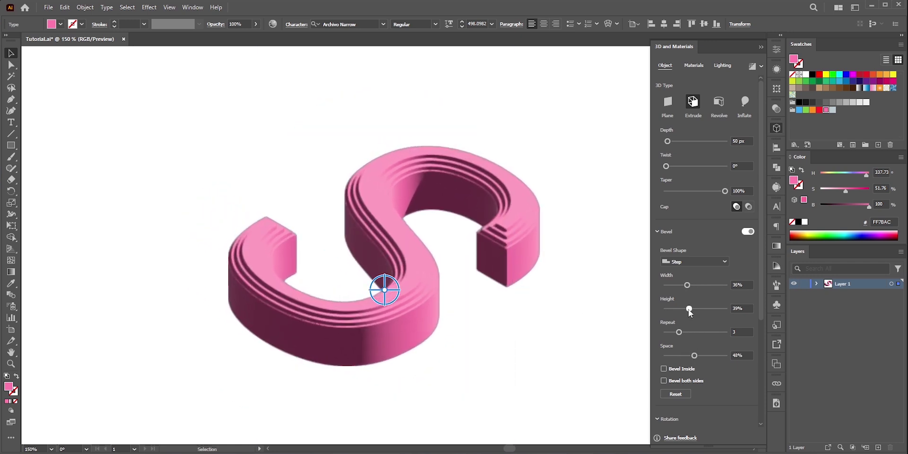
Turn on the S's shadow with 400% bounds and 20% distance from the letter.
left_click(718, 67)
scroll(761, 146, "down", 3)
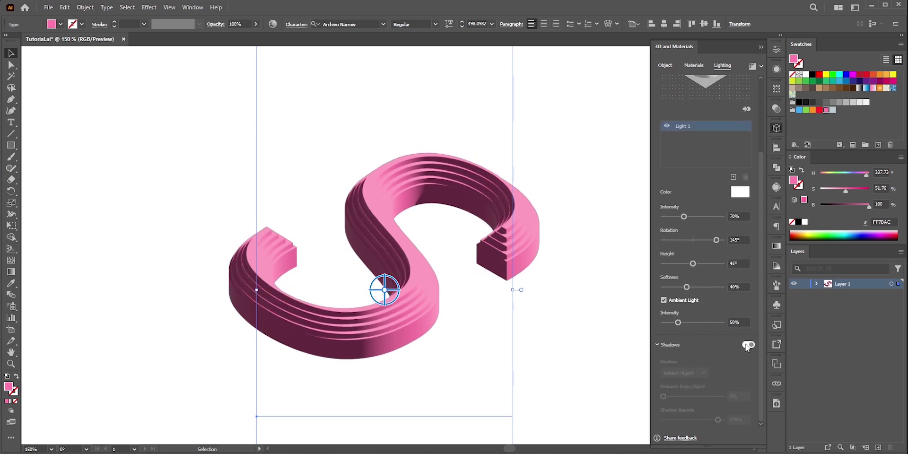
left_click(748, 345)
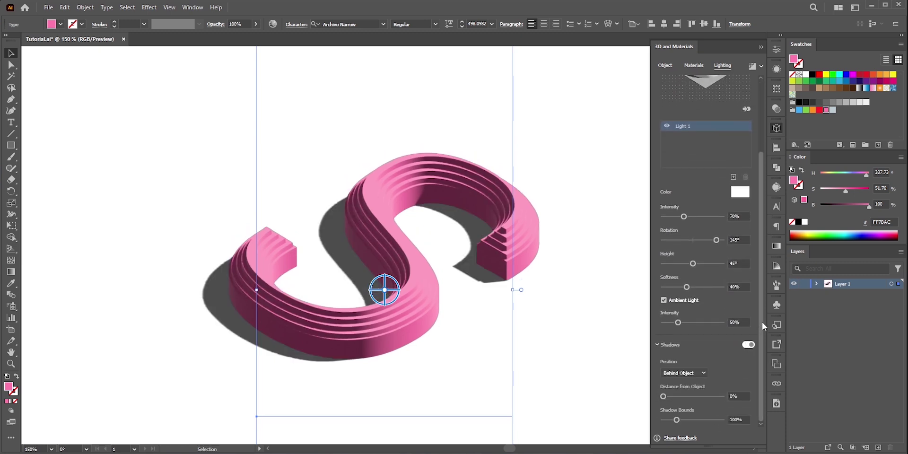
left_click_drag(676, 419, 721, 420)
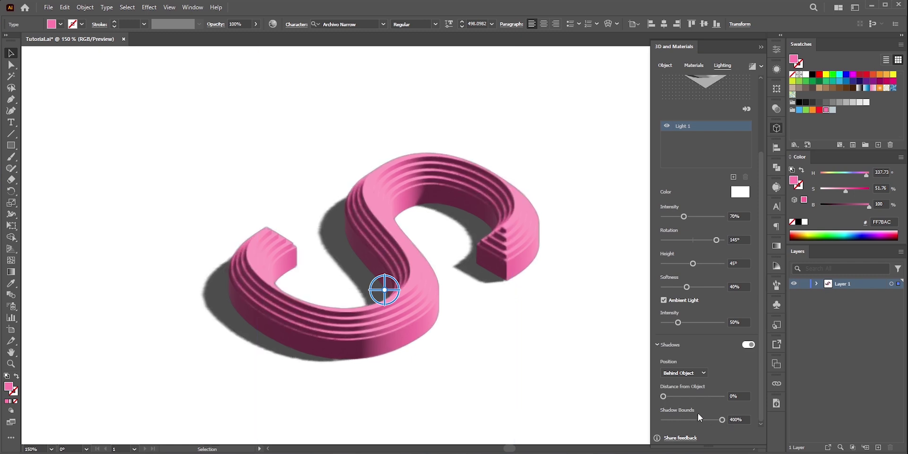
left_click_drag(663, 396, 676, 396)
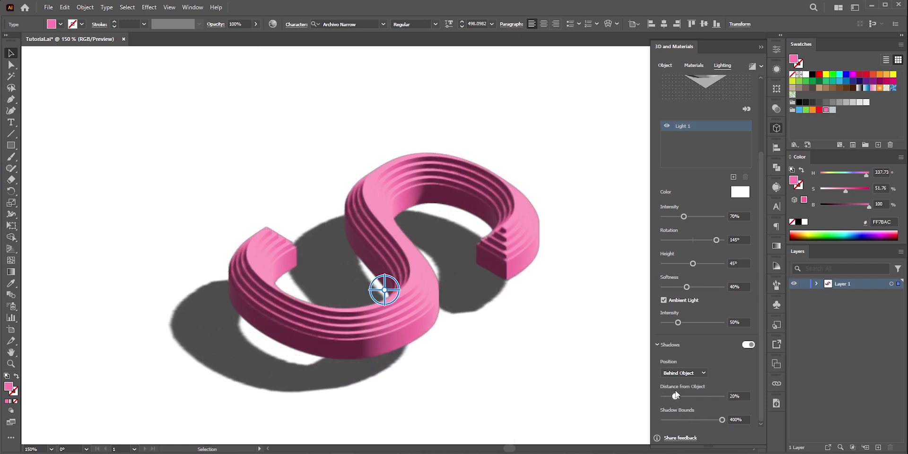
scroll(475, 274, "down", 1)
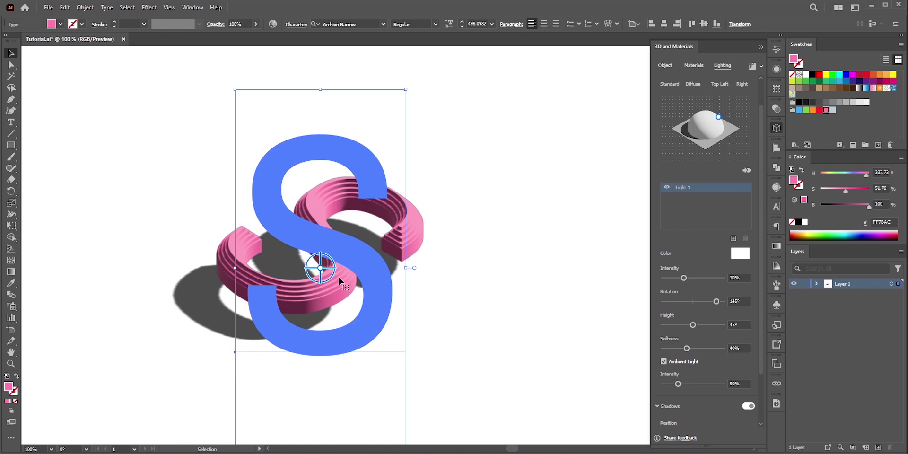
Extend the live S into the word SUBSCRIBE and shift it left on the page.
key("t")
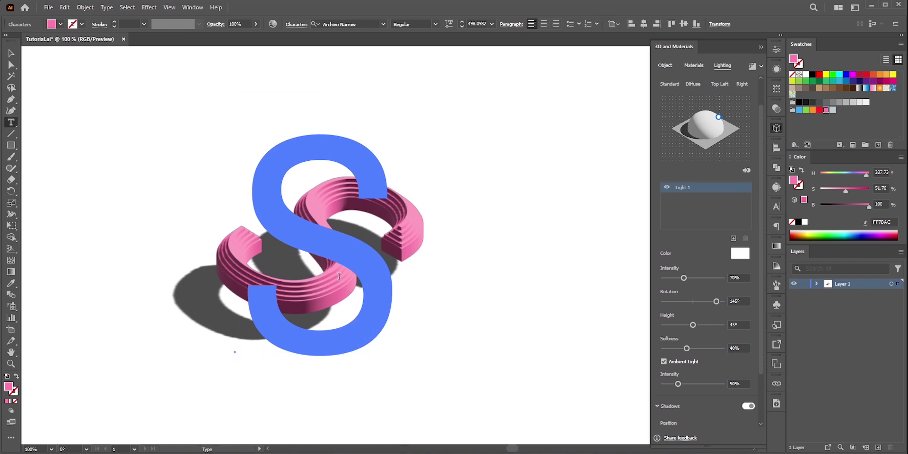
scroll(339, 277, "down", 3)
type("UBSCRIBE")
key("Escape")
left_click_drag(415, 216, 322, 219)
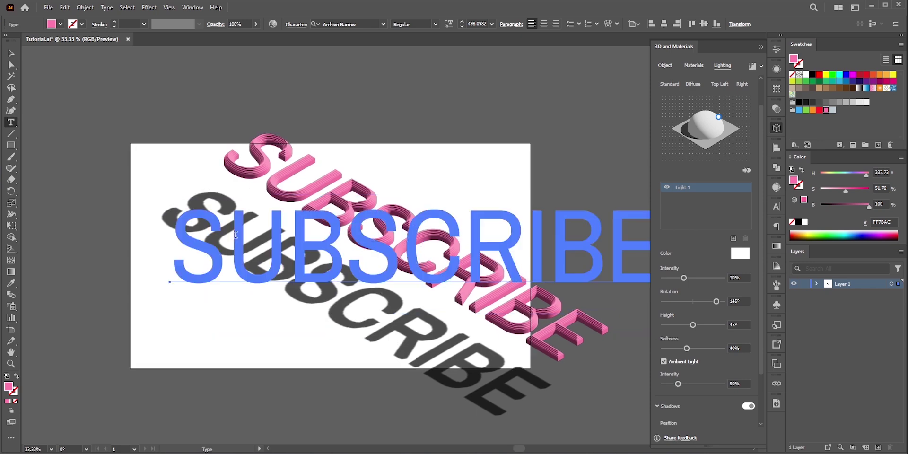
Delete the extra letters UBSCRIBE and move the remaining S back to the right.
left_click_drag(227, 255, 674, 259)
key("BackSpace")
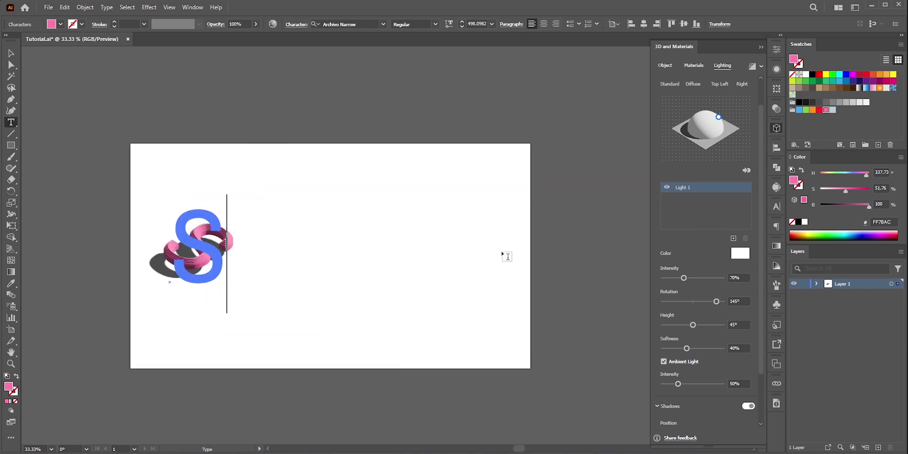
key("Escape")
left_click_drag(220, 242, 356, 241)
scroll(324, 260, "up", 5)
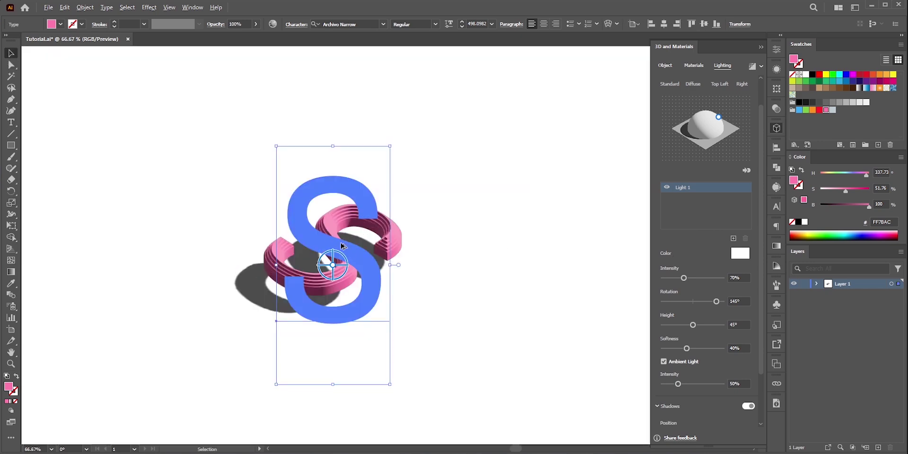
Enable Ray Tracing in the 3D render settings, then pan and zoom out to inspect the rendered S.
left_click(760, 67)
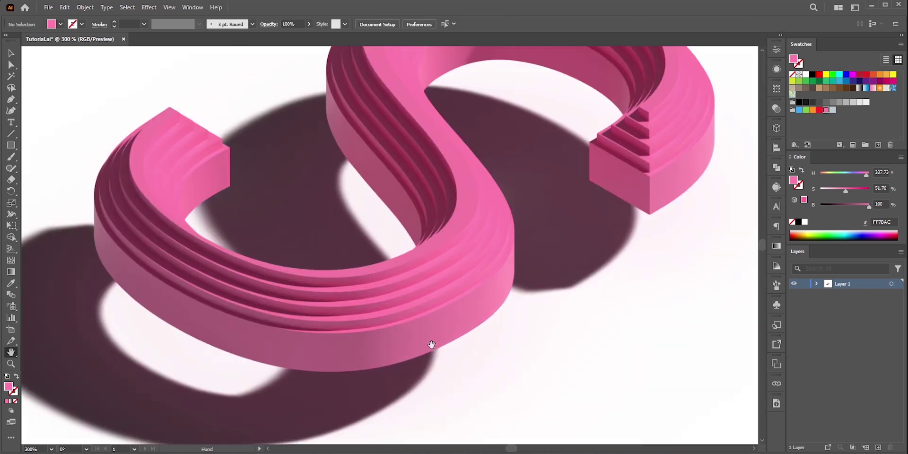
left_click_drag(431, 344, 463, 331)
left_click_drag(570, 225, 499, 316)
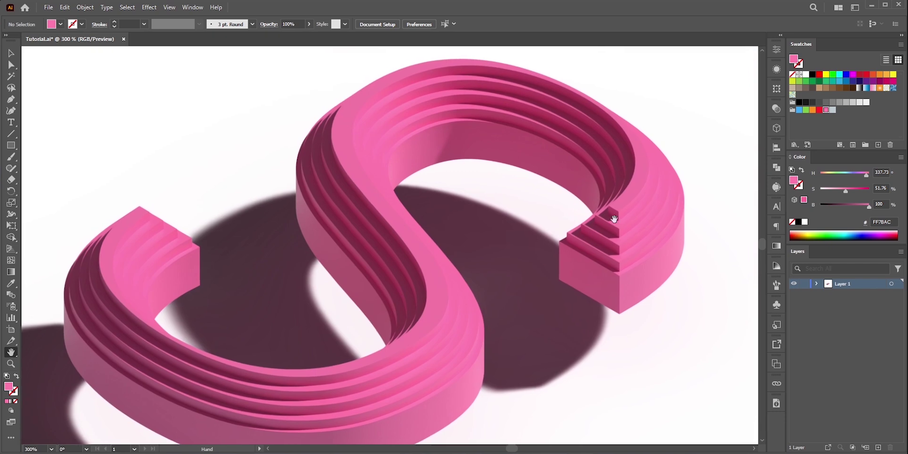
left_click_drag(614, 218, 660, 175)
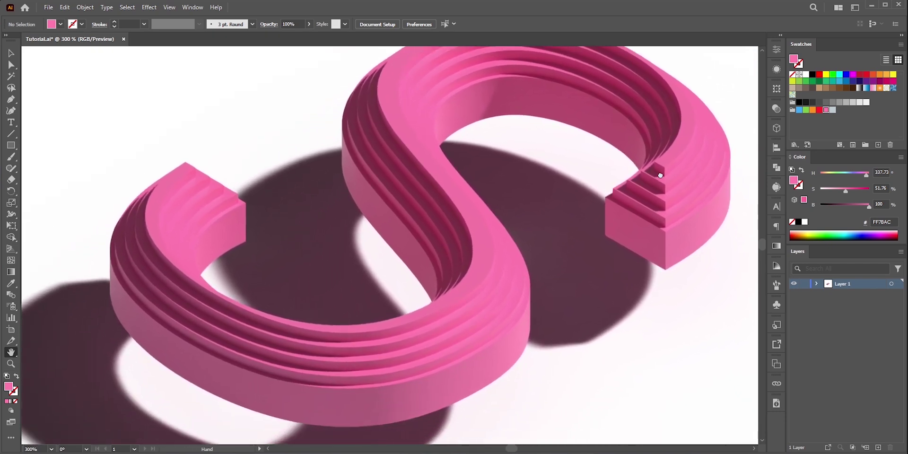
left_click_drag(416, 333, 512, 273)
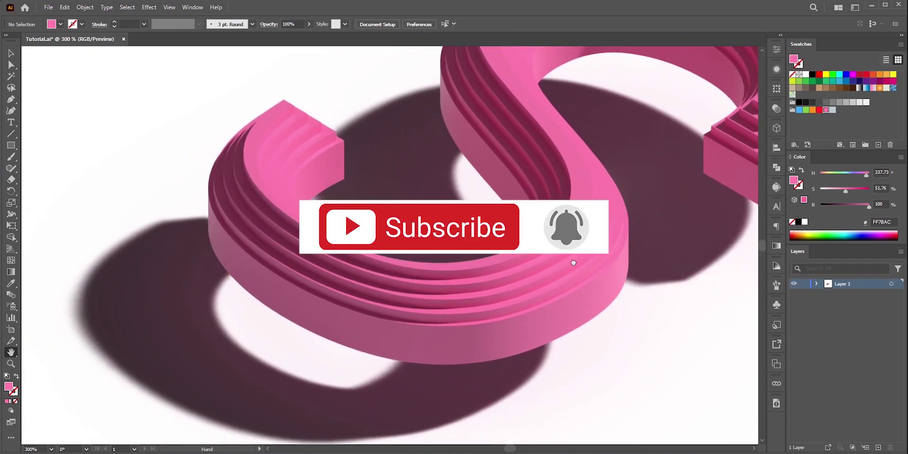
left_click_drag(573, 262, 503, 281)
key("ctrl+minus")
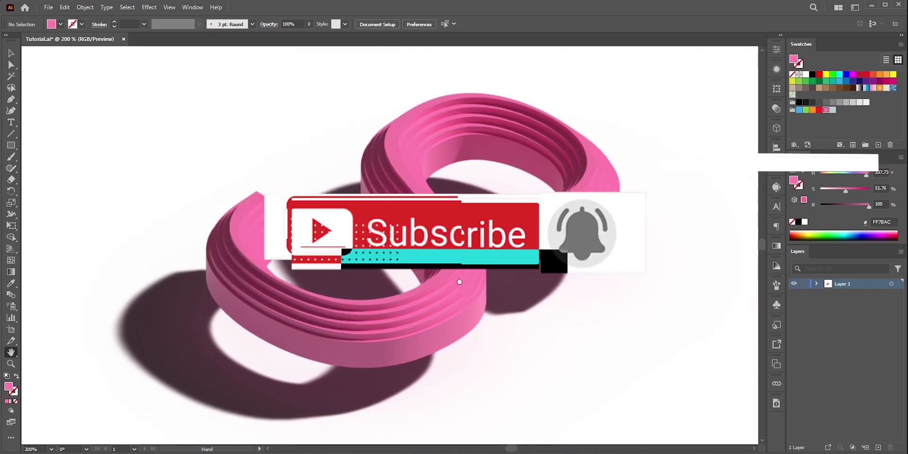